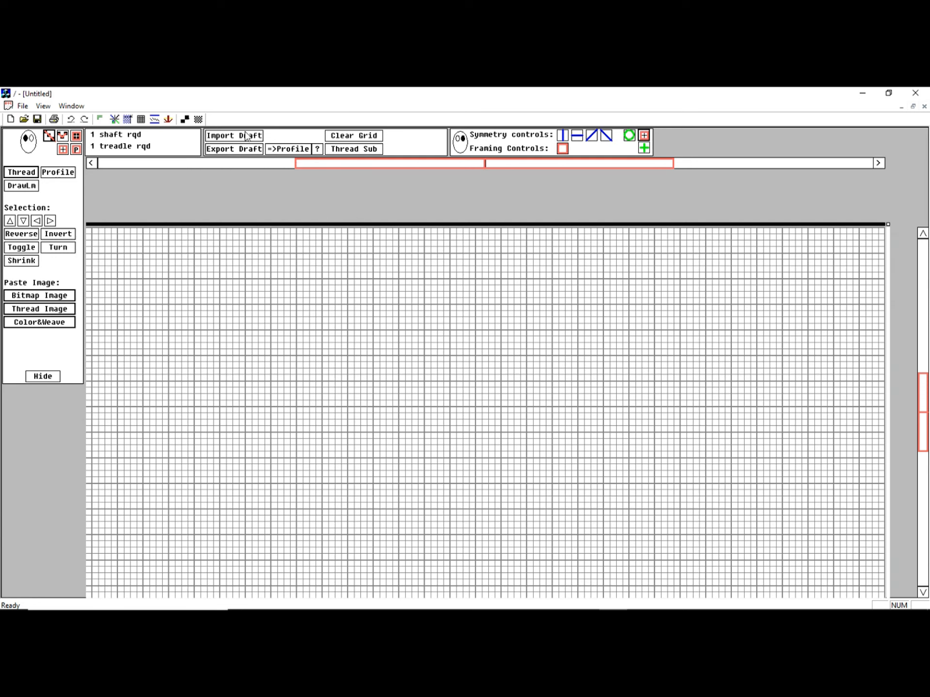
Import a draft onto the empty drawing grid
left_click(242, 137)
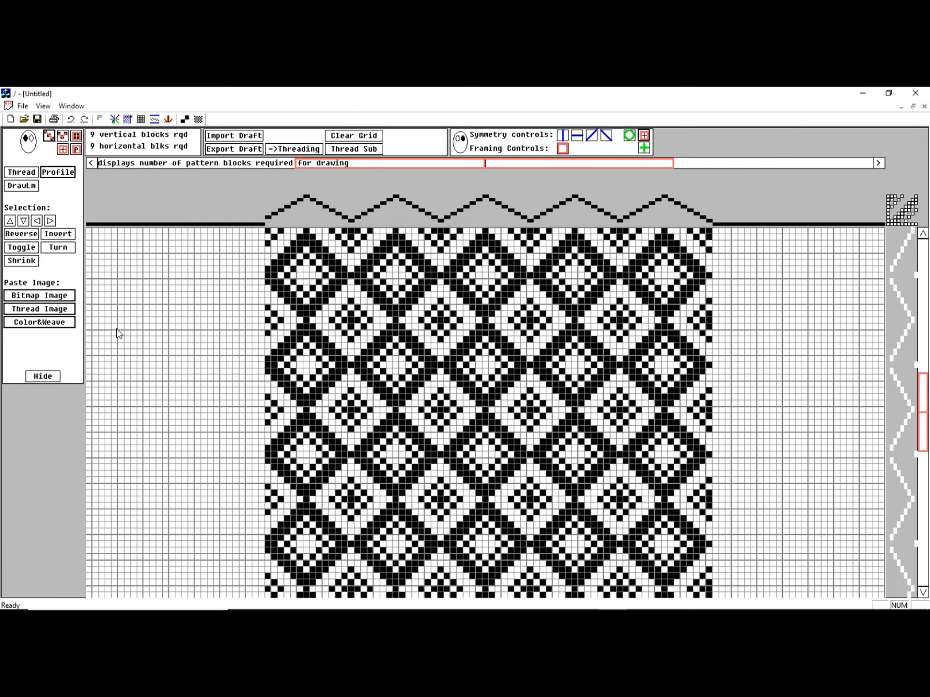
Copy the framed light bulb clip art from the Chrome search results and paste it onto the grid as a bitmap image
mouse_move(438, 608)
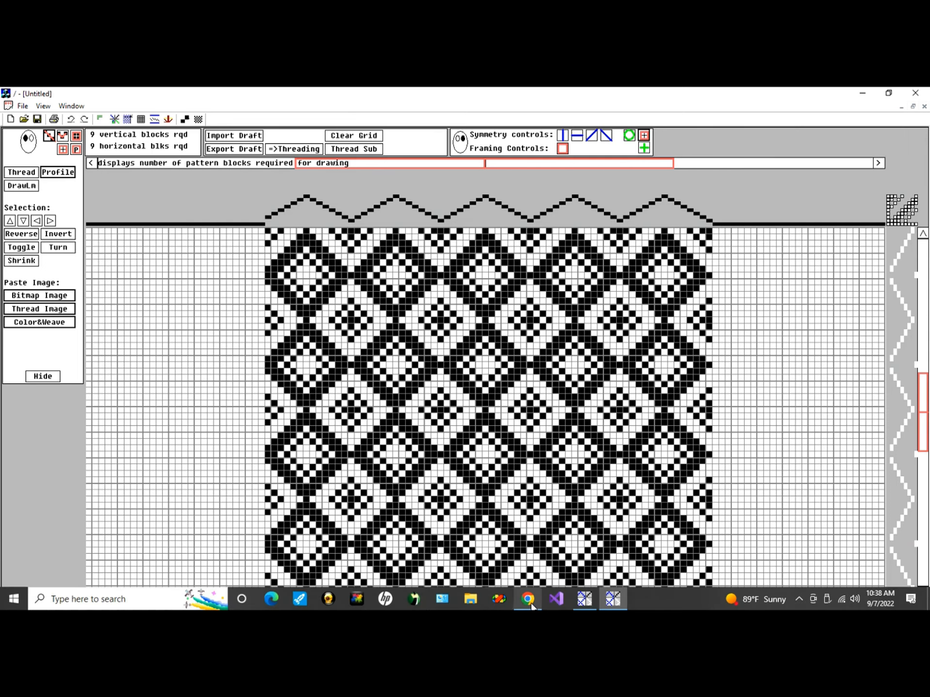
left_click(528, 599)
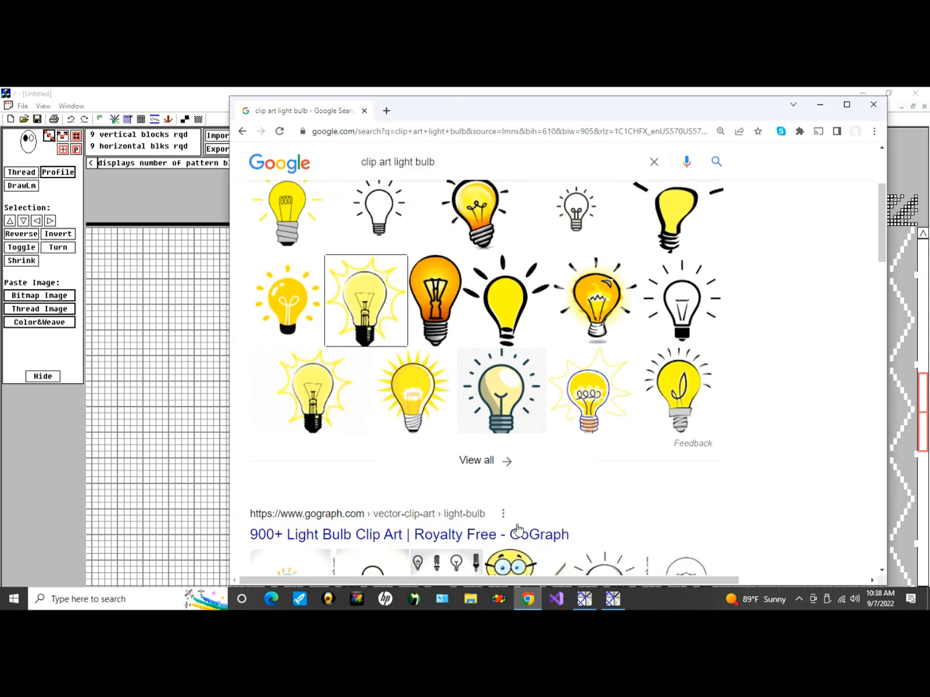
right_click(371, 301)
left_click(417, 332)
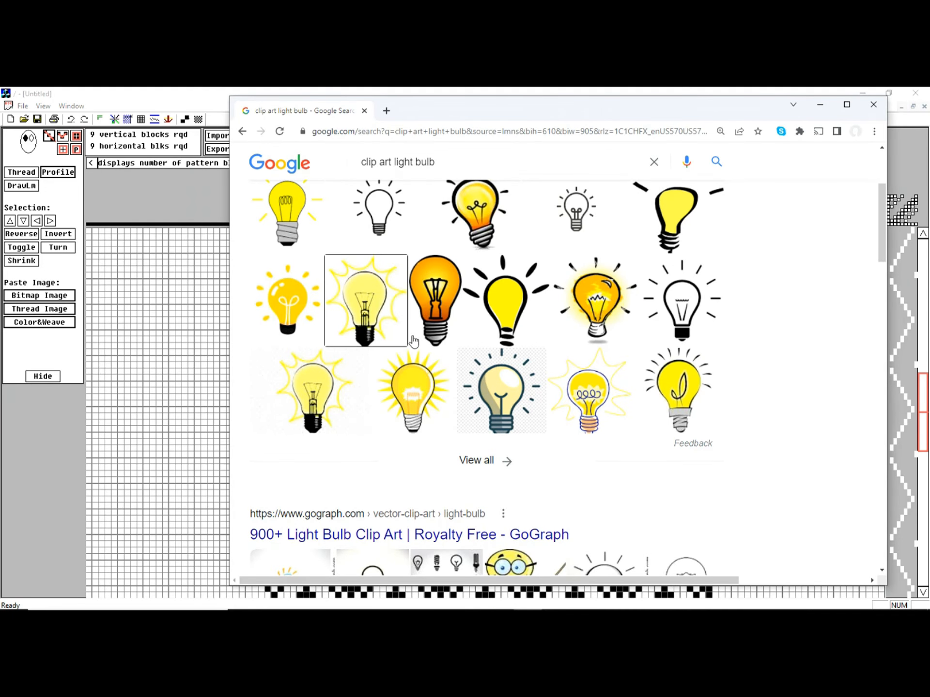
left_click(140, 203)
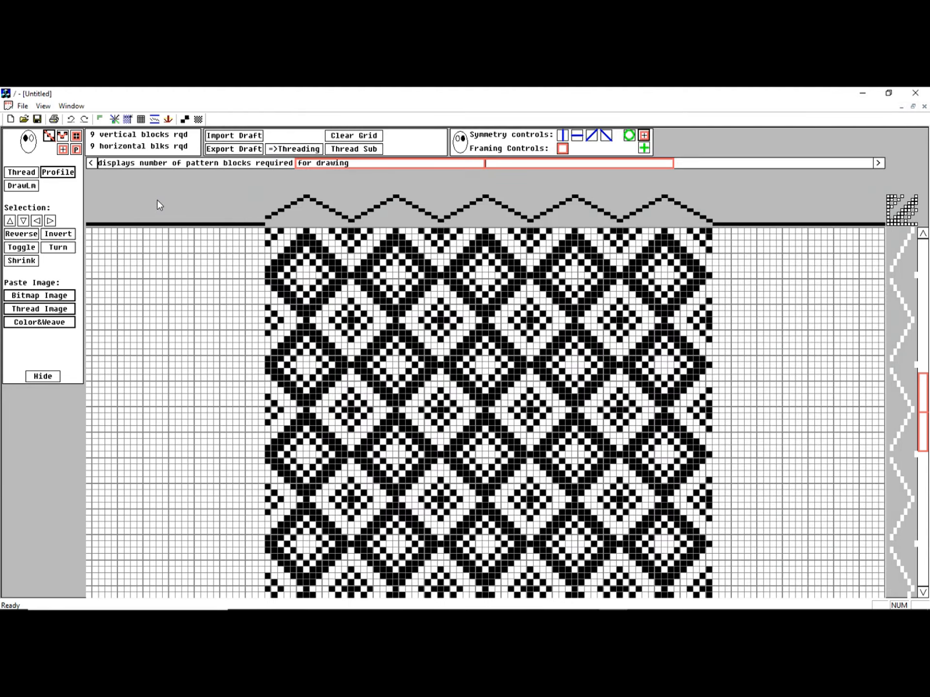
left_click(54, 298)
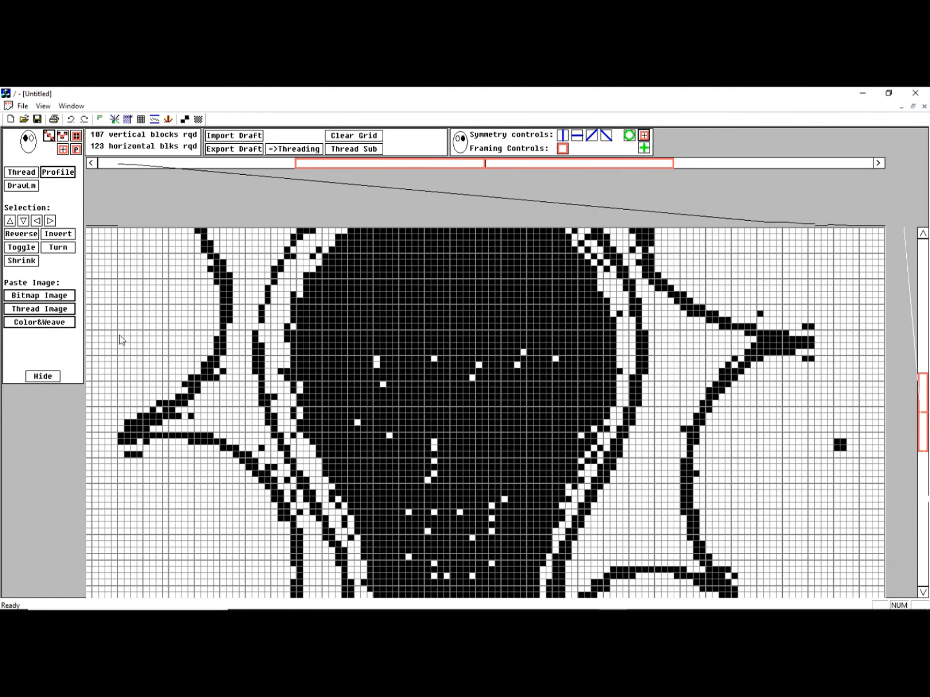
left_click(198, 119)
left_click(200, 119)
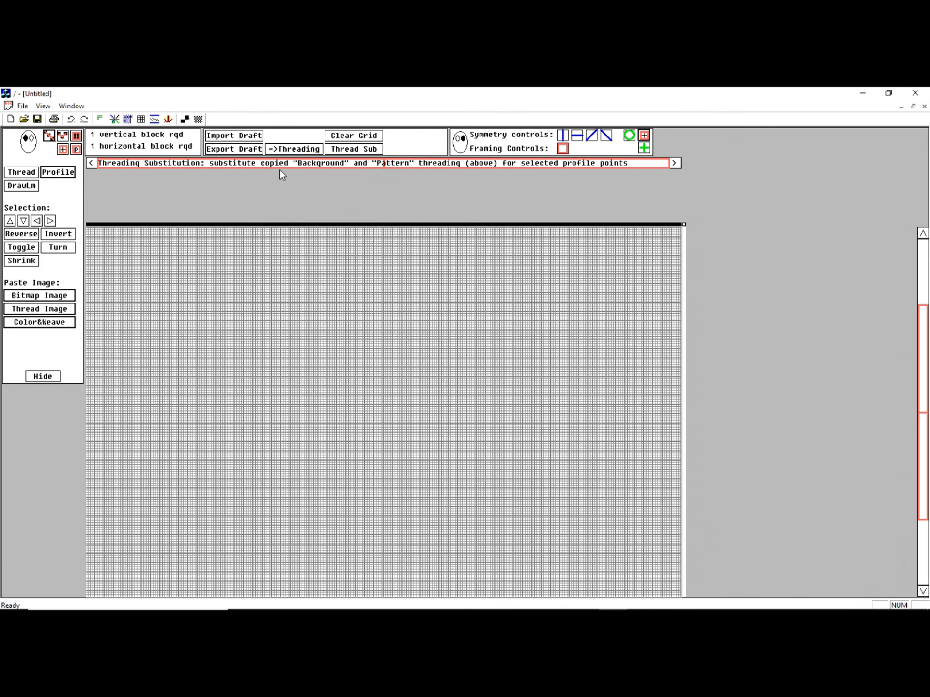
Draw a straight rising diagonal line about four cells long near the upper-left corner of the profile grid
scroll(313, 235, "up", 3)
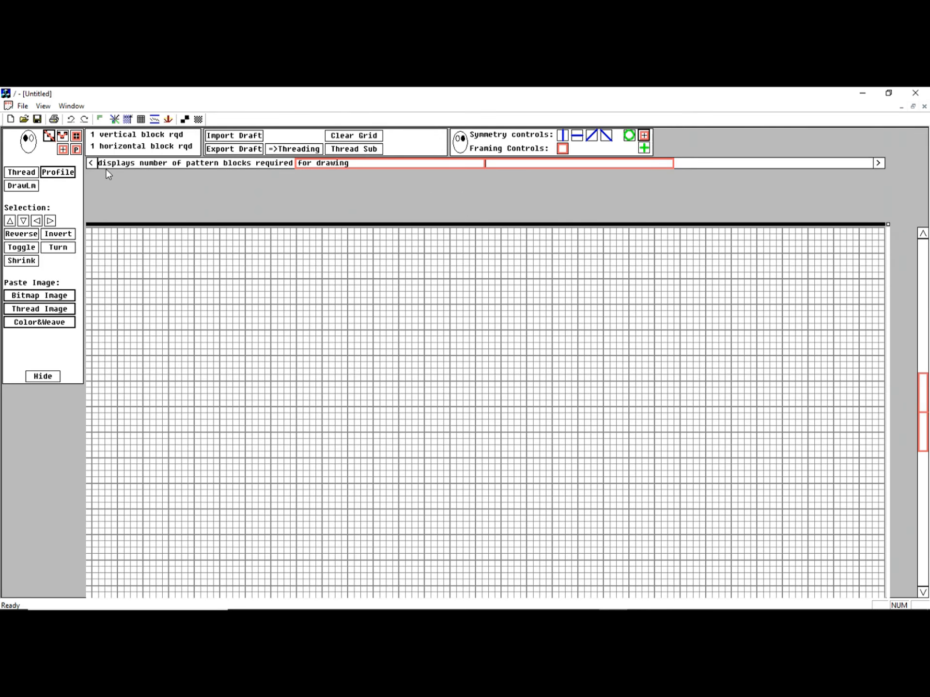
left_click(106, 164)
left_click(923, 244)
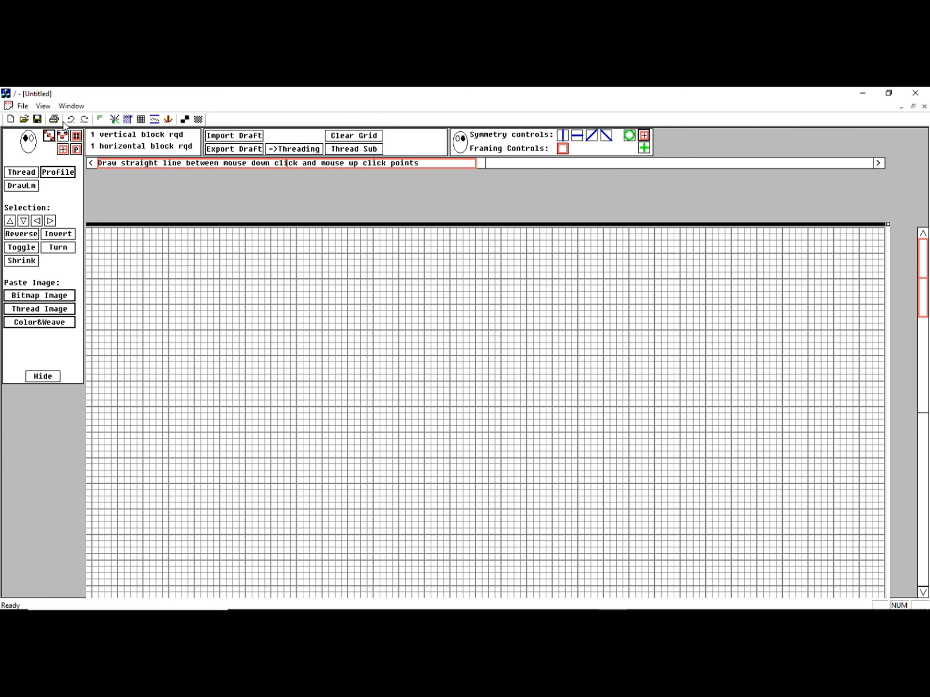
left_click_drag(131, 273, 139, 258)
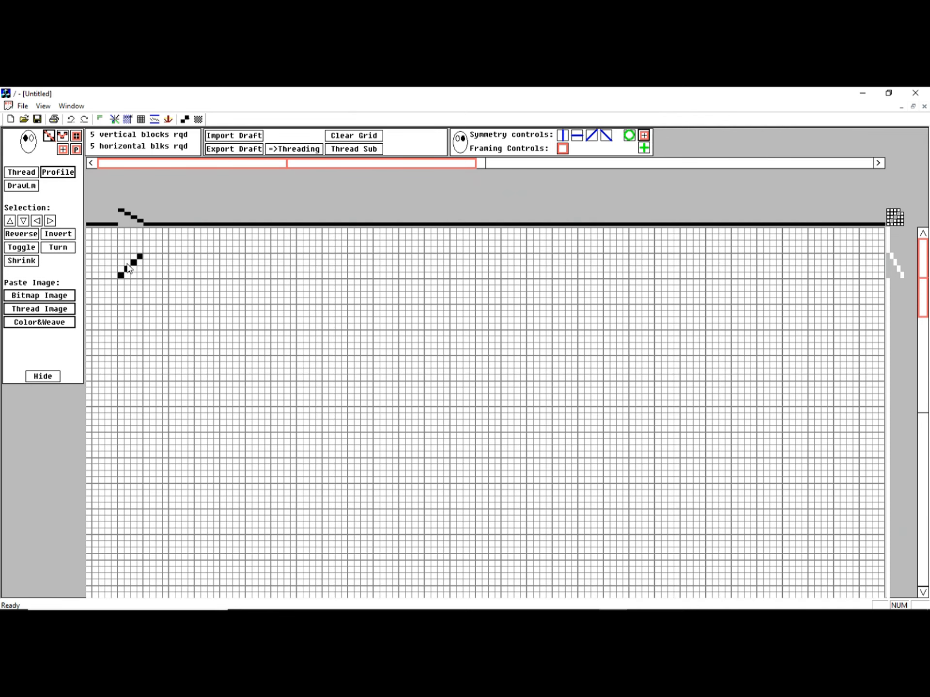
Frame the 4 by 4 area around the short diagonal line and toggle its black and white cells
left_click_drag(129, 262, 144, 278)
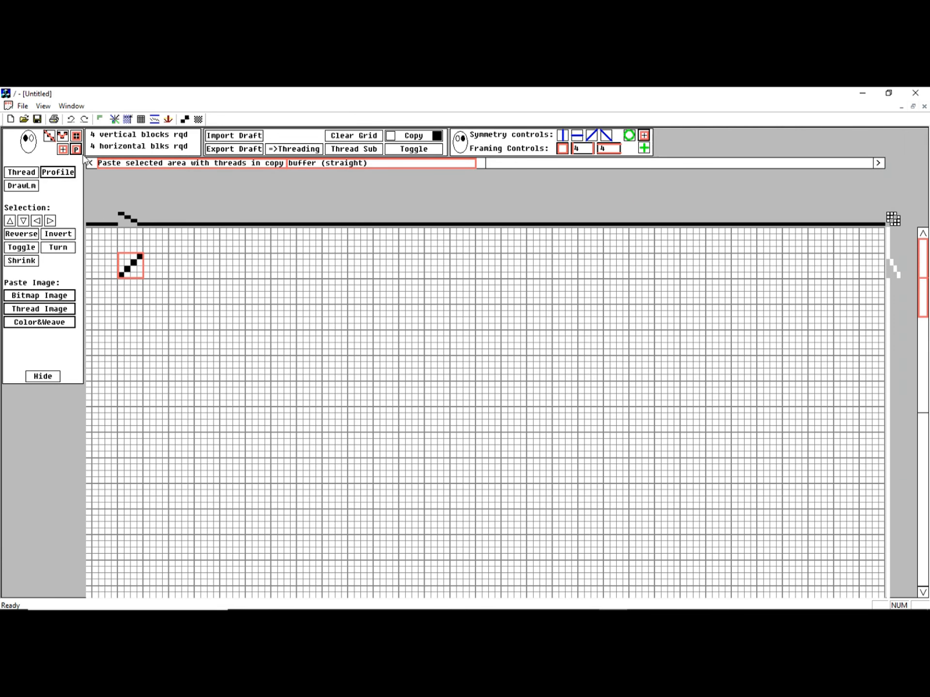
mouse_move(222, 288)
left_mouse_down()
mouse_move(376, 373)
mouse_move(502, 377)
mouse_move(530, 453)
mouse_move(514, 364)
mouse_move(266, 291)
mouse_move(217, 250)
mouse_move(182, 290)
mouse_move(213, 232)
mouse_move(256, 291)
mouse_move(272, 397)
mouse_move(362, 408)
mouse_move(367, 266)
mouse_move(347, 310)
mouse_move(189, 334)
mouse_move(258, 337)
mouse_move(223, 311)
left_mouse_up()
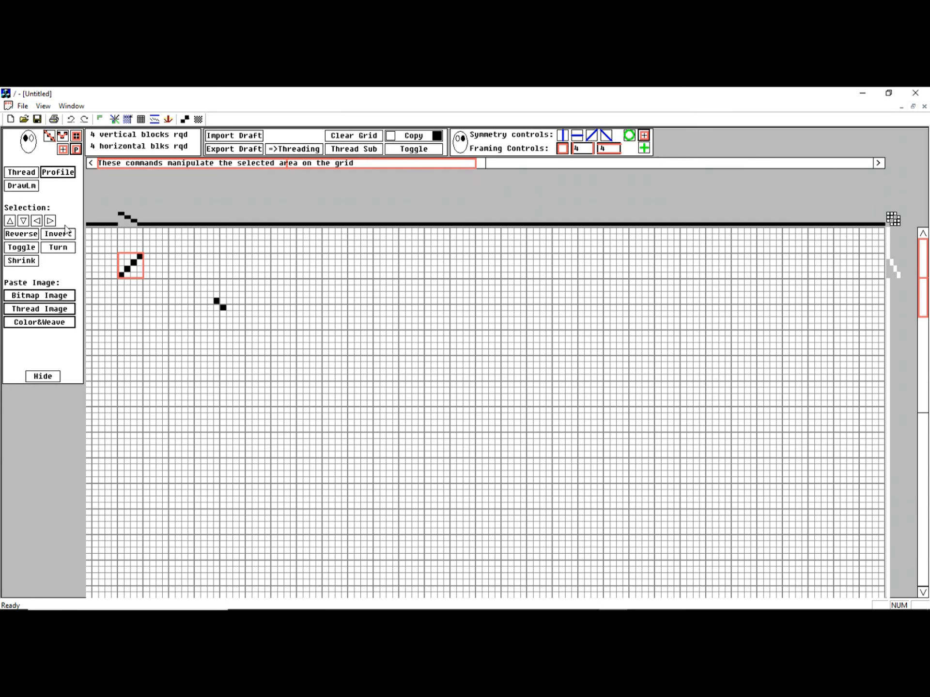
left_click(22, 248)
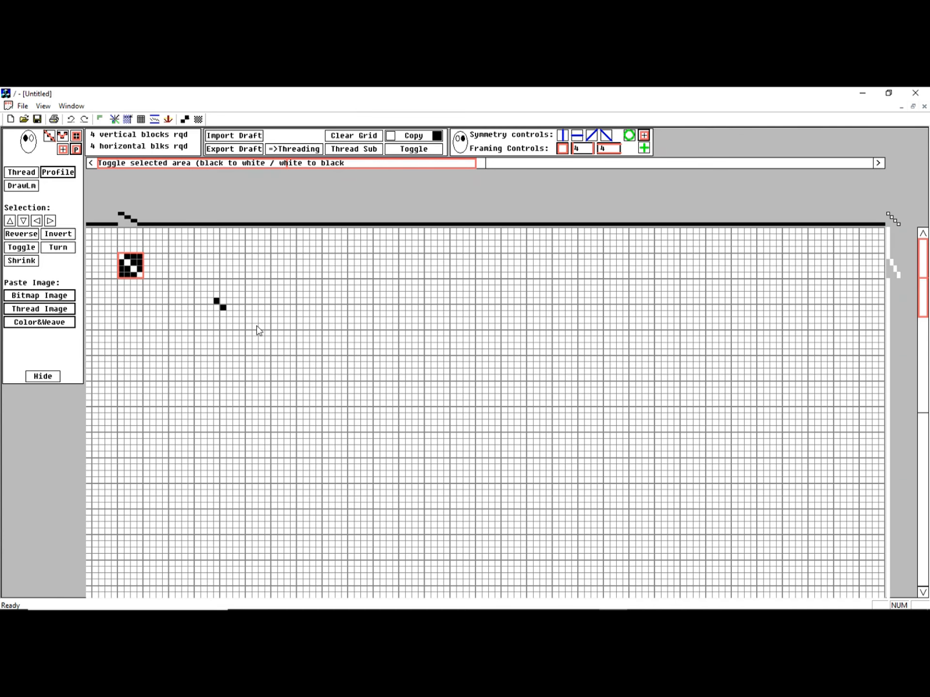
Turn on vertical, horizontal and both diagonal symmetry, and draw a freehand motif about 31 cells wide around the centre
left_click(562, 136)
left_click(595, 138)
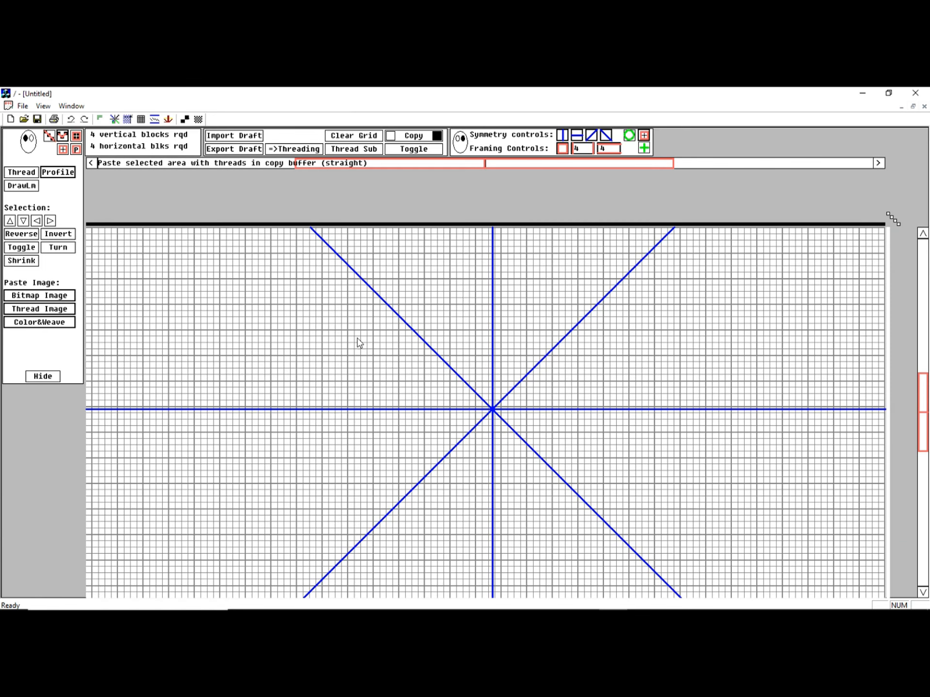
mouse_move(494, 349)
left_mouse_down()
mouse_move(513, 321)
mouse_move(533, 335)
mouse_move(538, 373)
mouse_move(517, 409)
left_mouse_up()
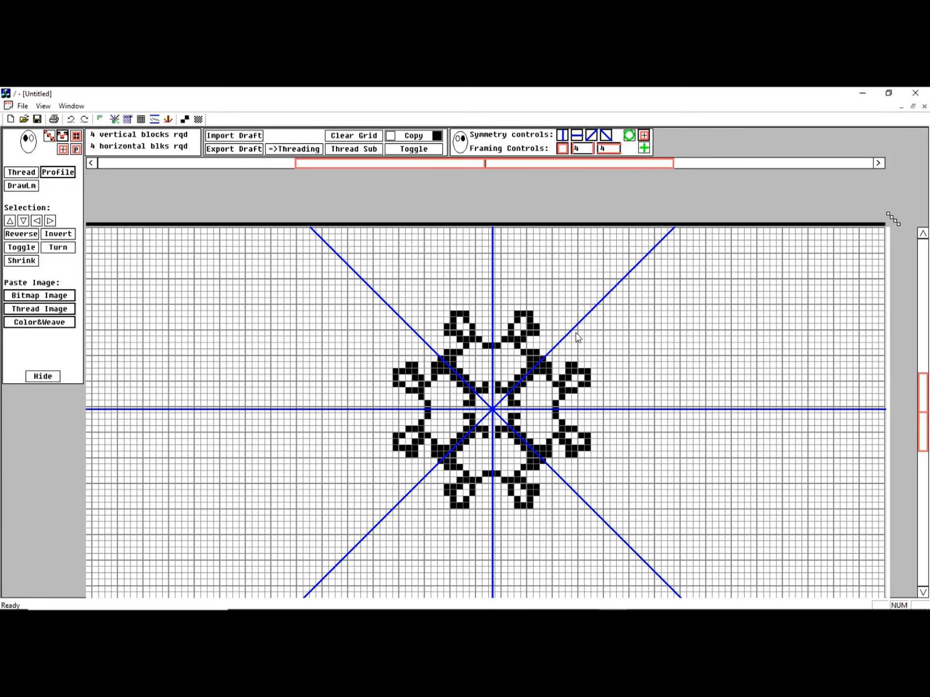
left_click_drag(557, 334, 586, 321)
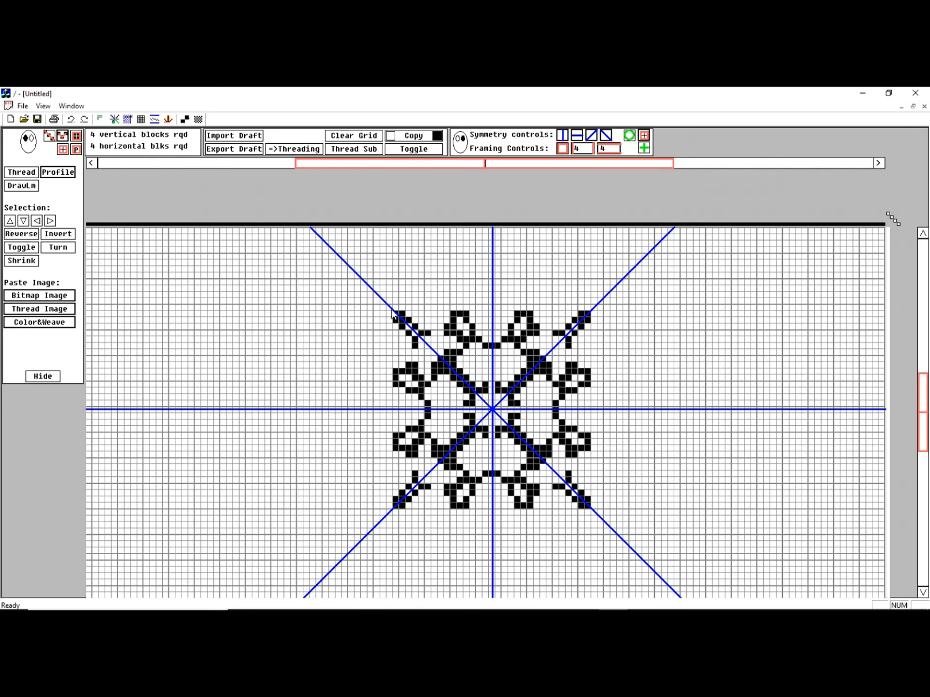
Try a thread substitution on the framed 31 by 31 symmetric motif, and undo it
left_click_drag(394, 313, 590, 506)
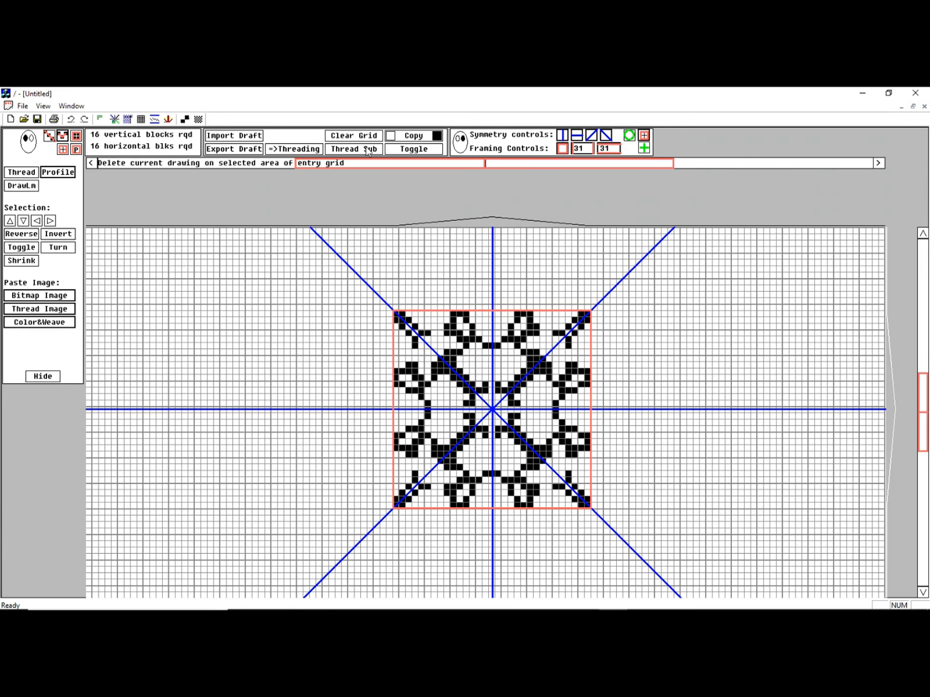
left_click(347, 150)
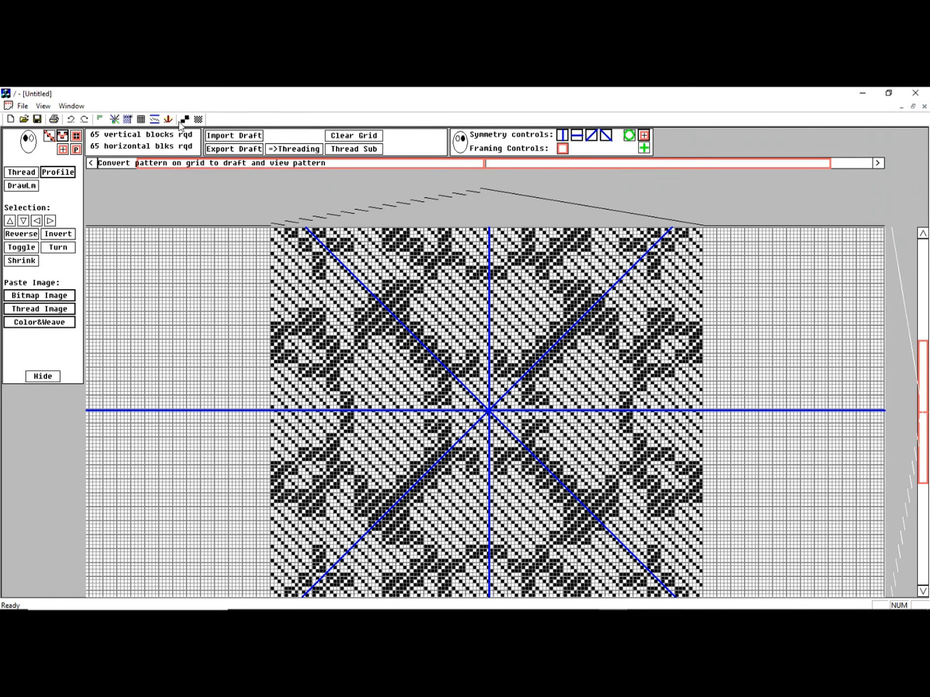
left_click(71, 119)
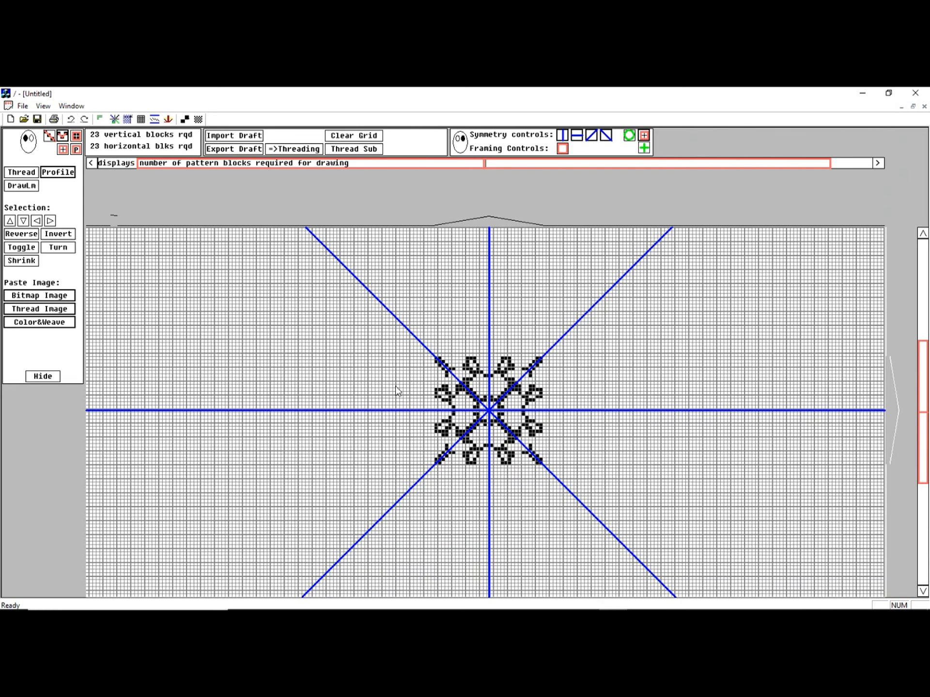
Frame only the central 11 by 11 area of the symmetric motif
scroll(393, 387, "up", 1)
left_click_drag(382, 301, 590, 507)
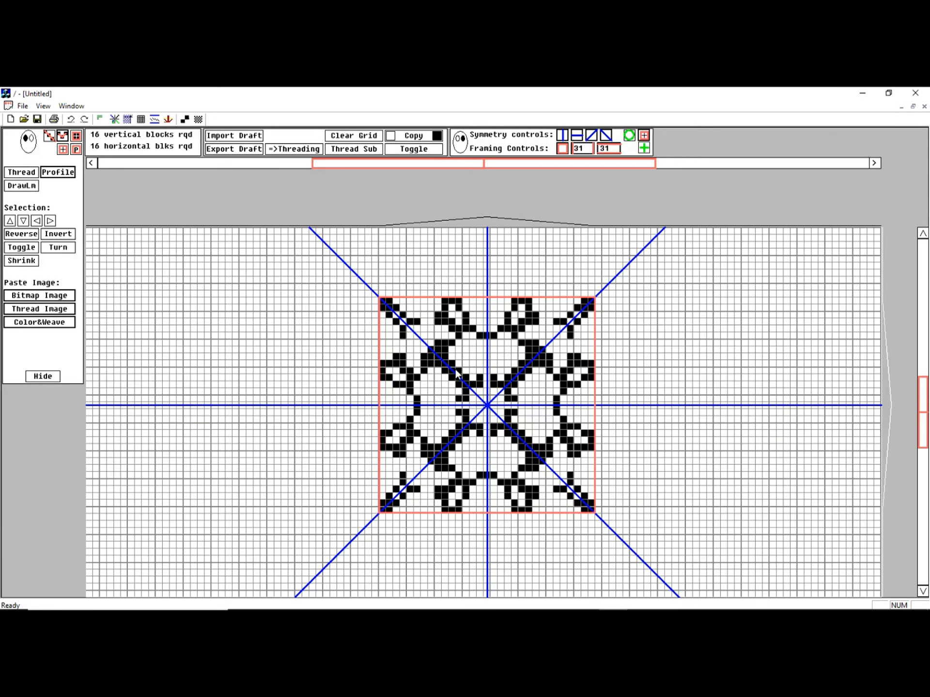
left_click_drag(455, 371, 524, 440)
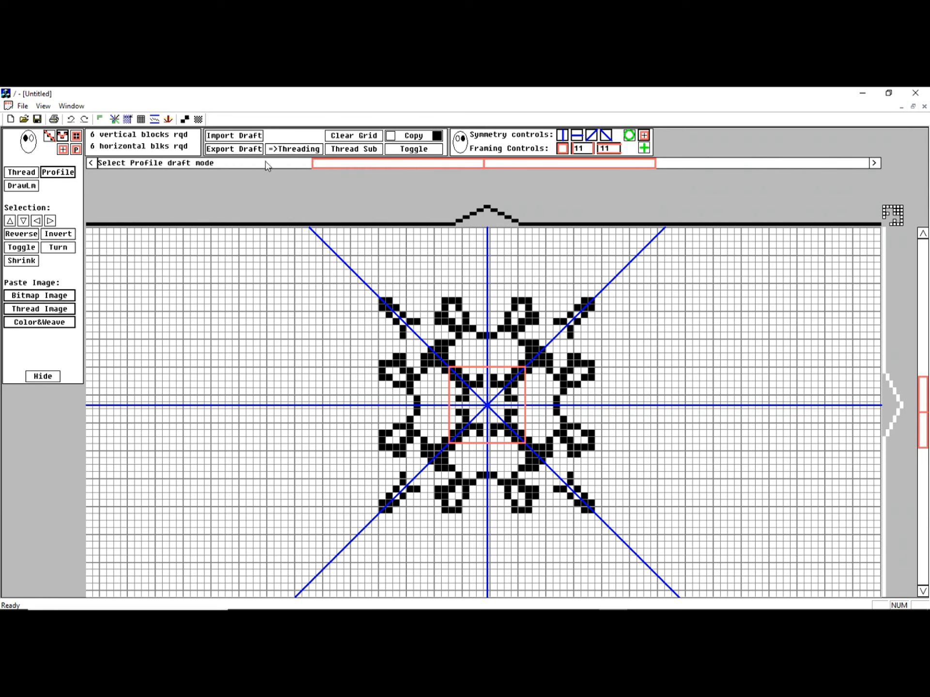
Open the profile-to-threading conversion for the framed area and view the thumbnails of the standard block substitutions
left_click(288, 150)
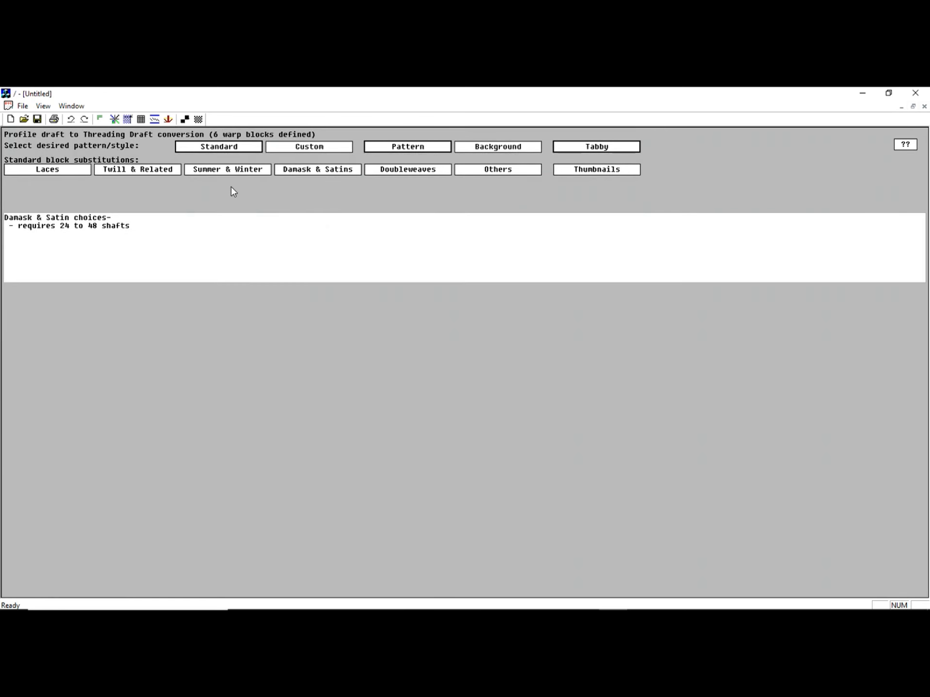
left_click(588, 173)
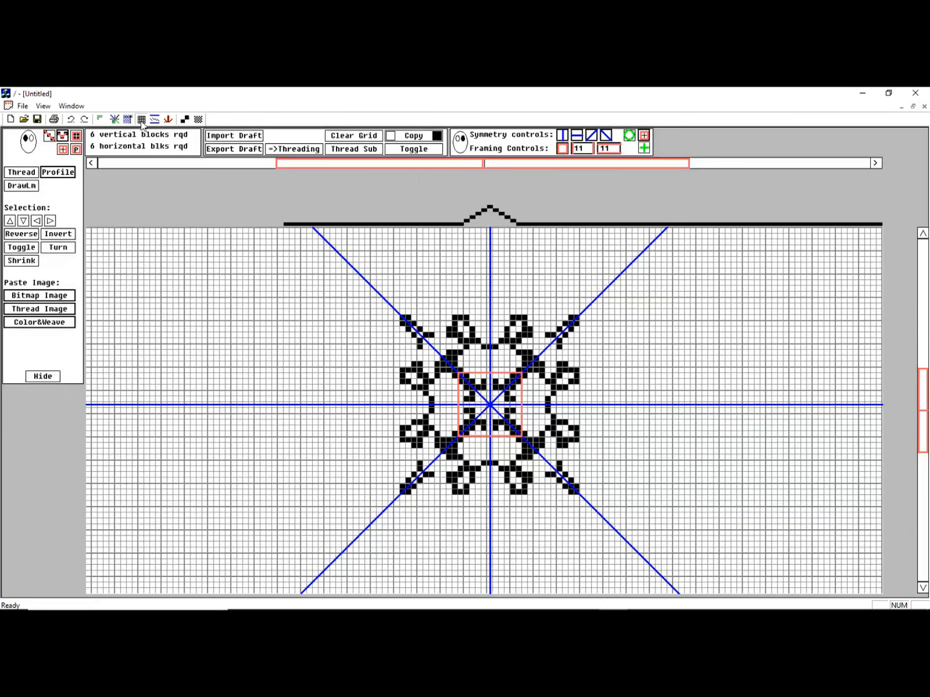
left_click(129, 132)
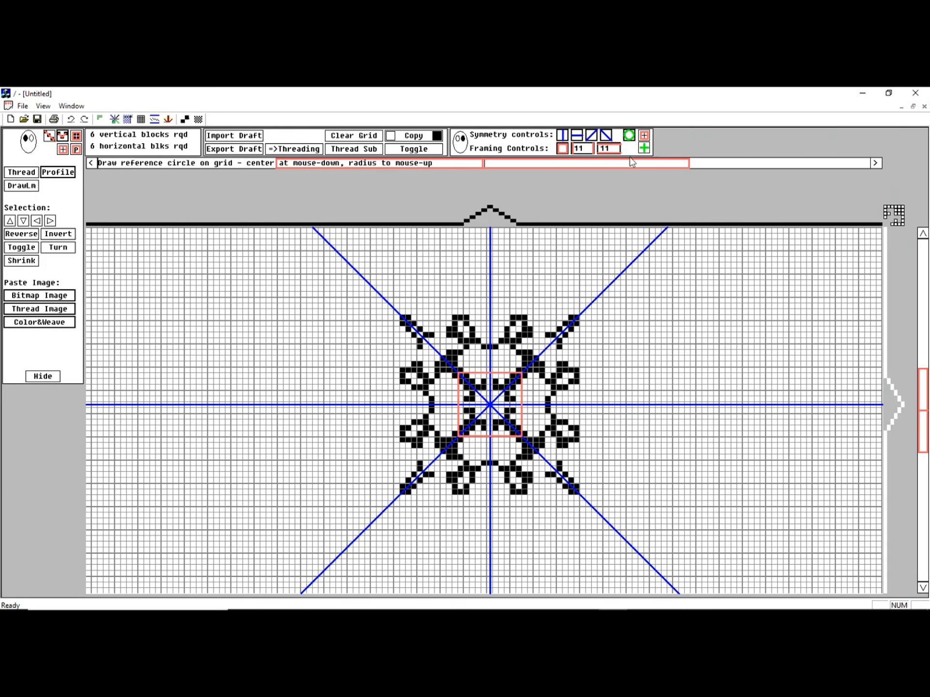
Draw a reference circle around the motif's centre and place a vertical guide line just beyond the motif's right edge
left_click_drag(492, 406, 526, 376)
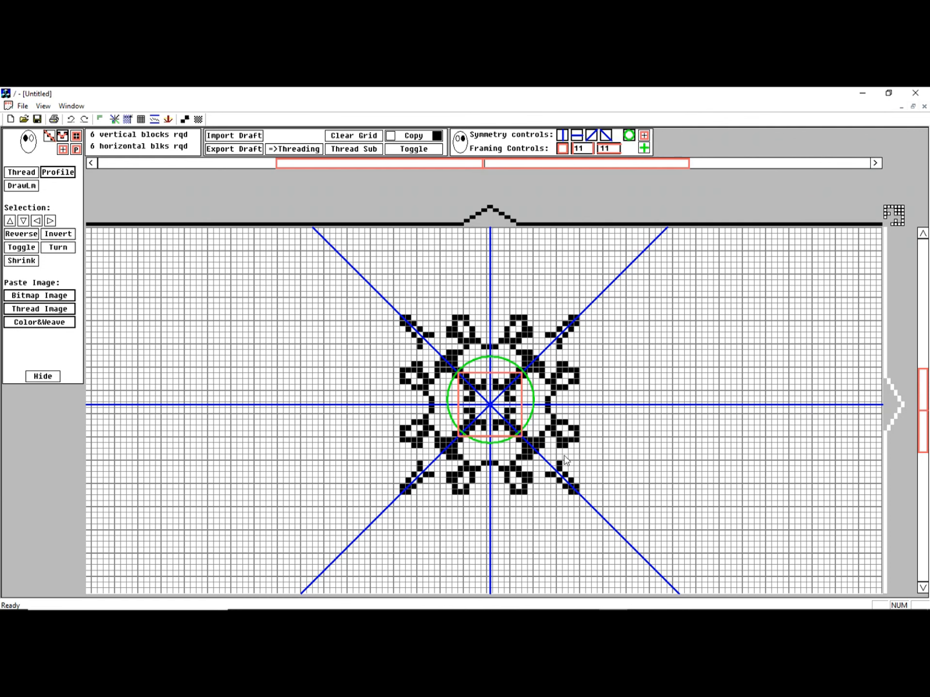
left_click(644, 149)
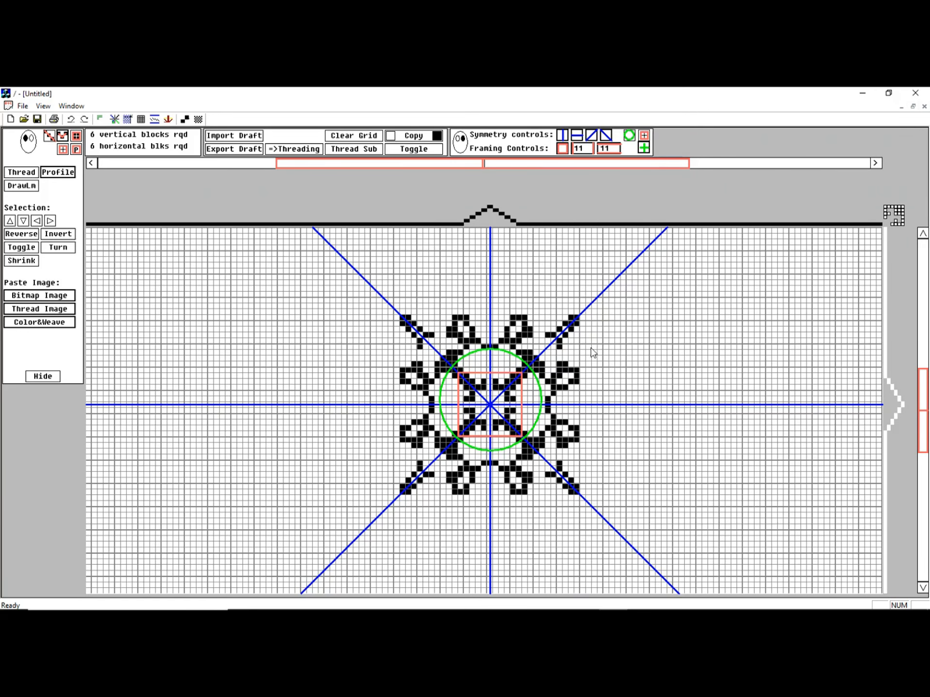
right_click(591, 353)
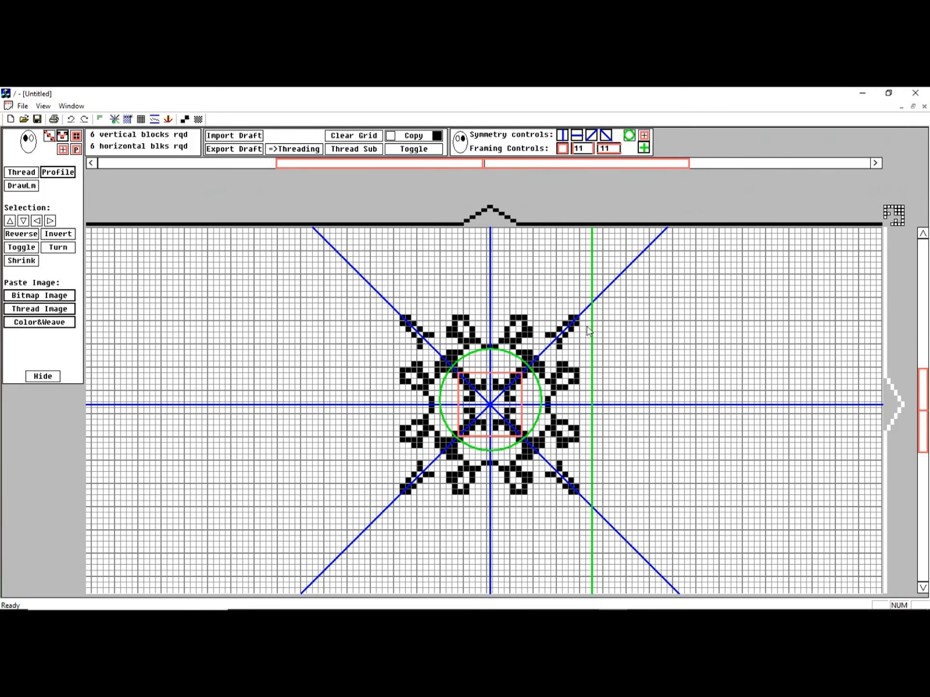